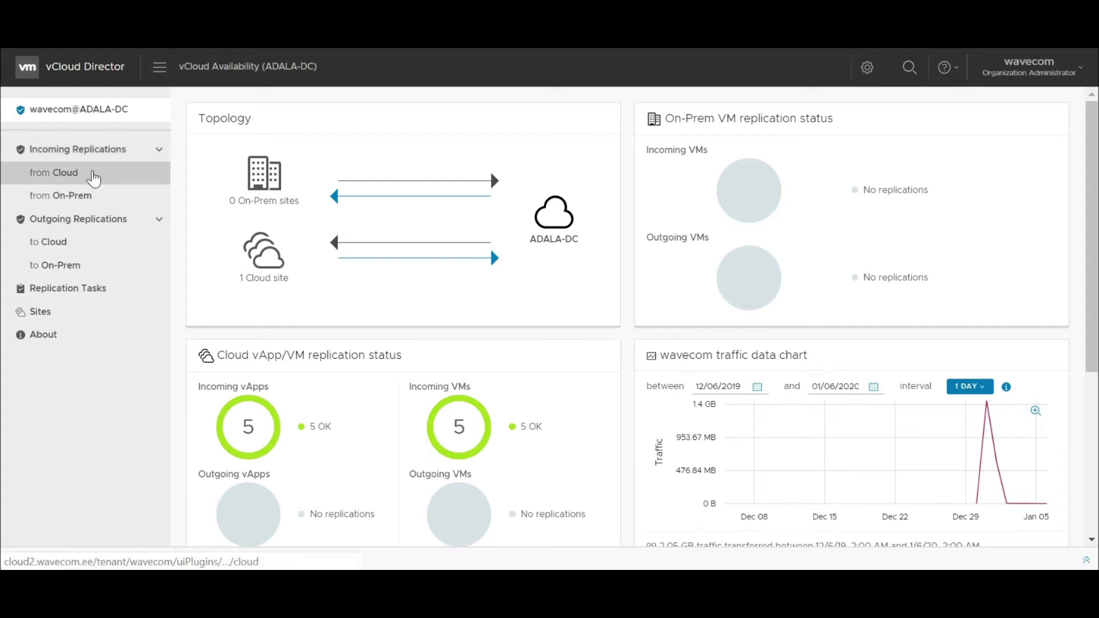
# Start a test failover of the incoming cloud replication for vApp test-8504e70d, connecting all VMs to network VLAN400-WAVECOM.
pyautogui.click(94, 178)
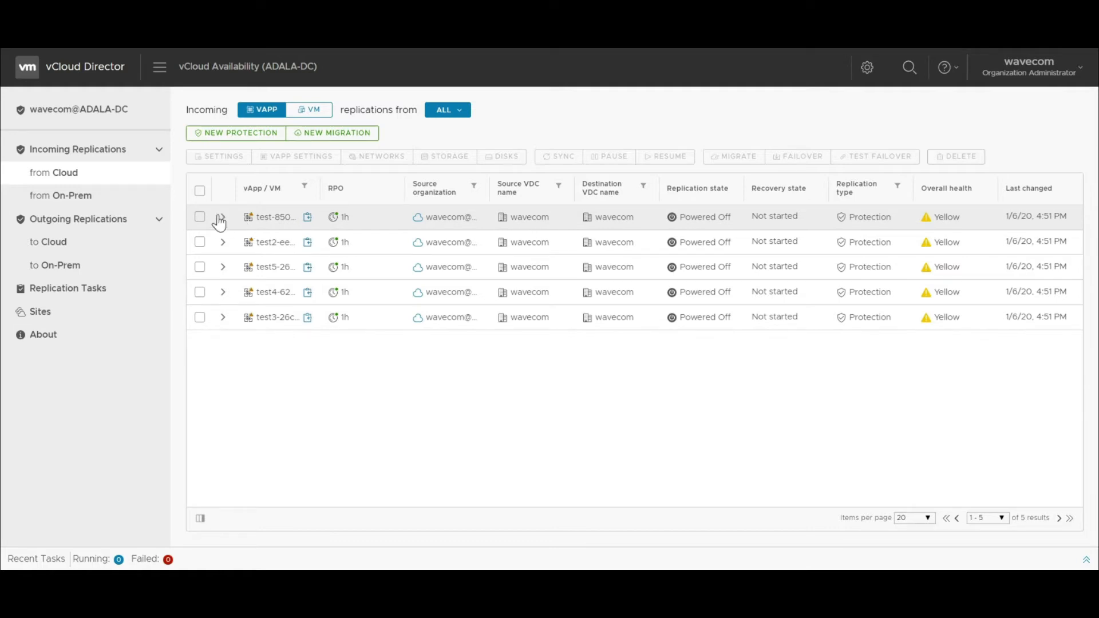
pyautogui.click(200, 218)
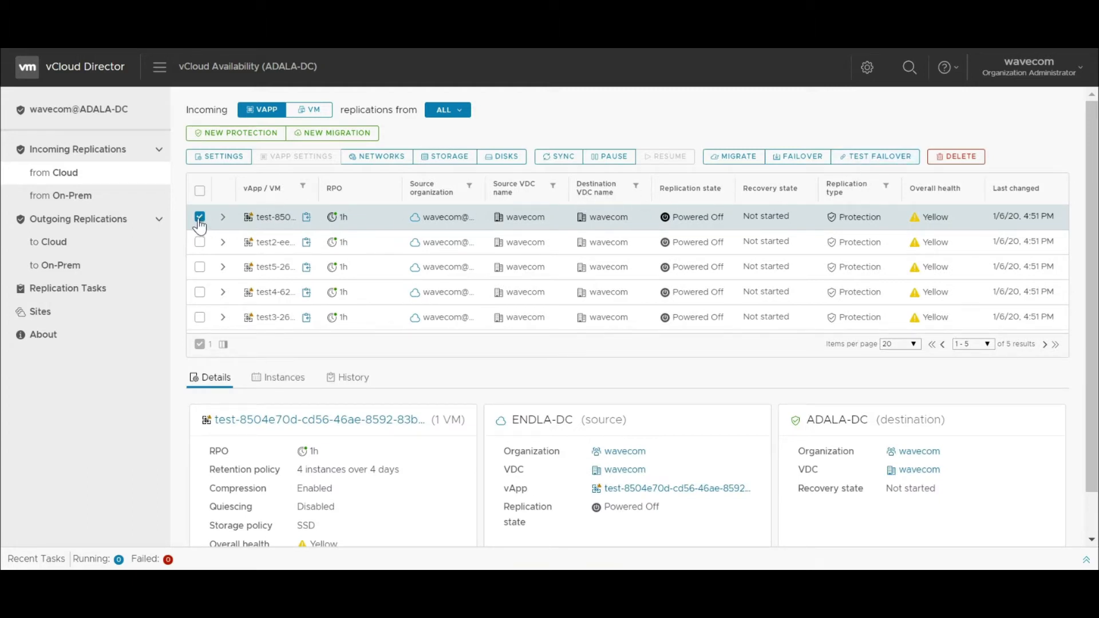
pyautogui.click(869, 158)
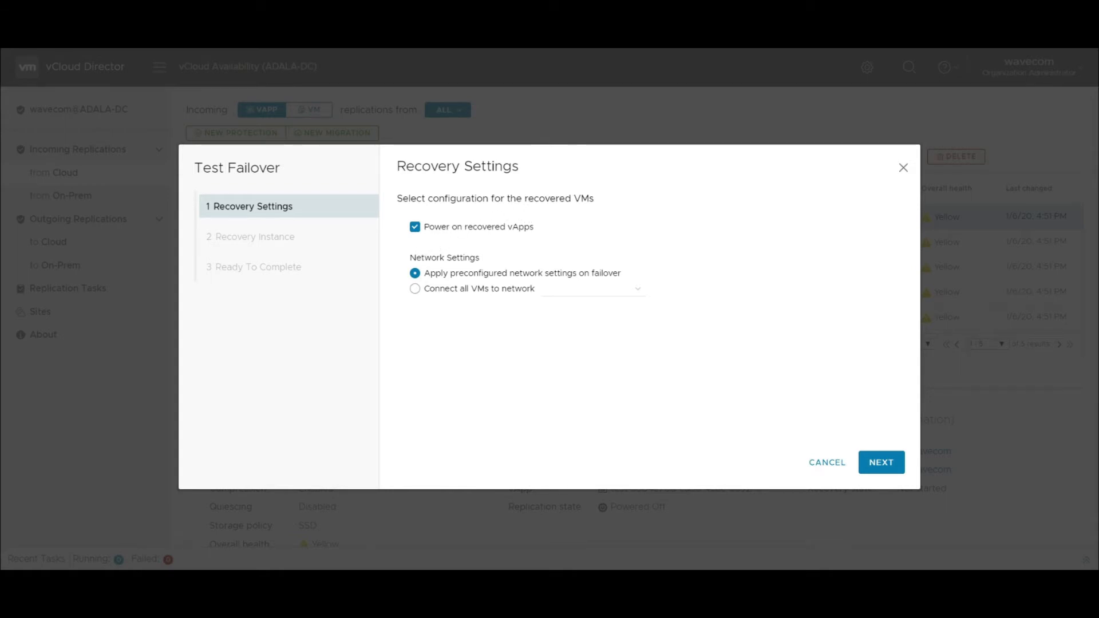
pyautogui.click(414, 289)
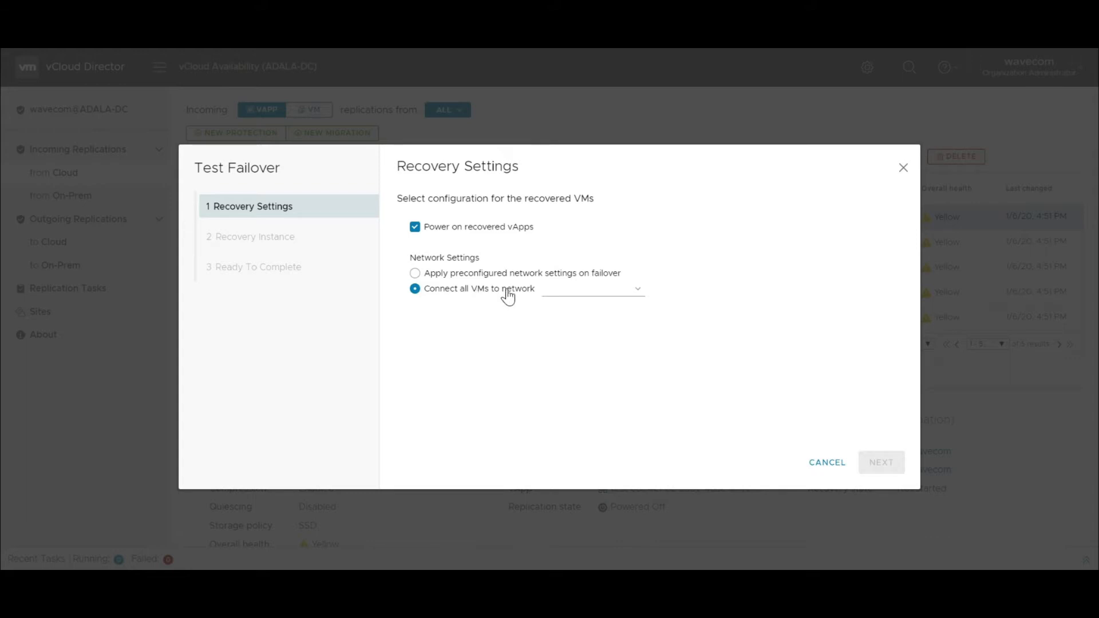
pyautogui.click(568, 291)
pyautogui.click(595, 302)
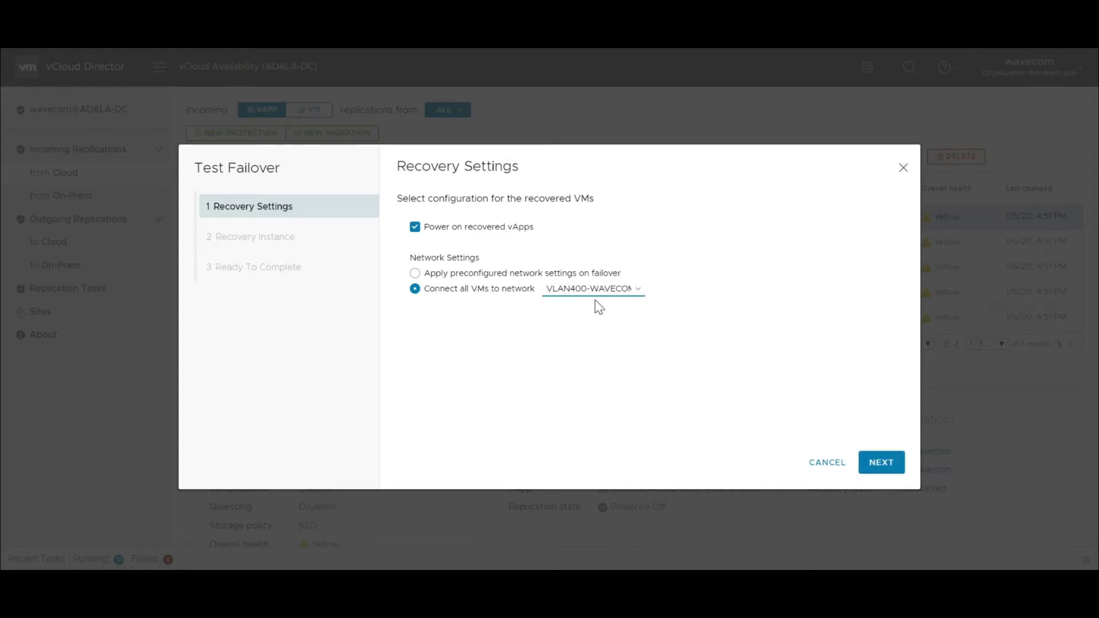
pyautogui.click(877, 468)
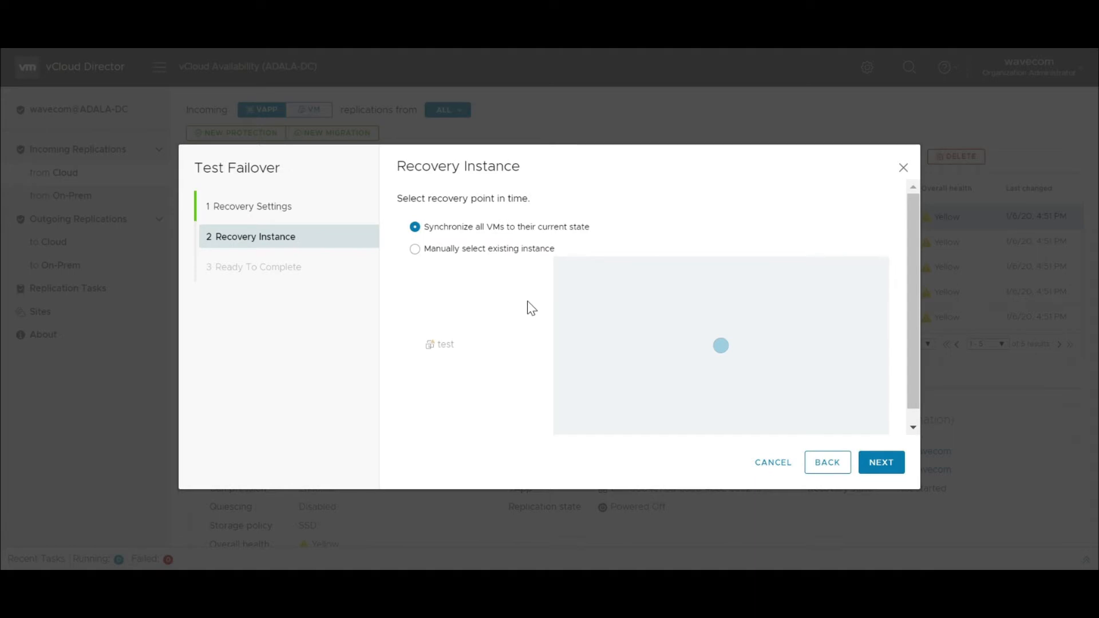
# Manually select the existing 1/6/20, 4:53 PM instance of the test VM as the recovery point and run the test failover.
pyautogui.click(414, 251)
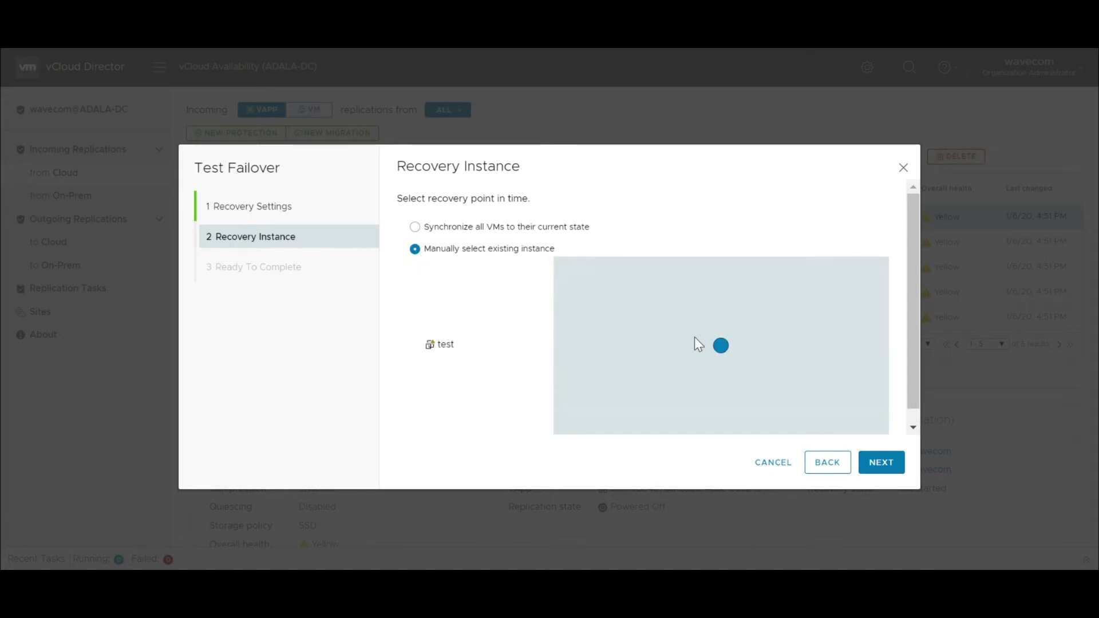
pyautogui.moveTo(720, 345)
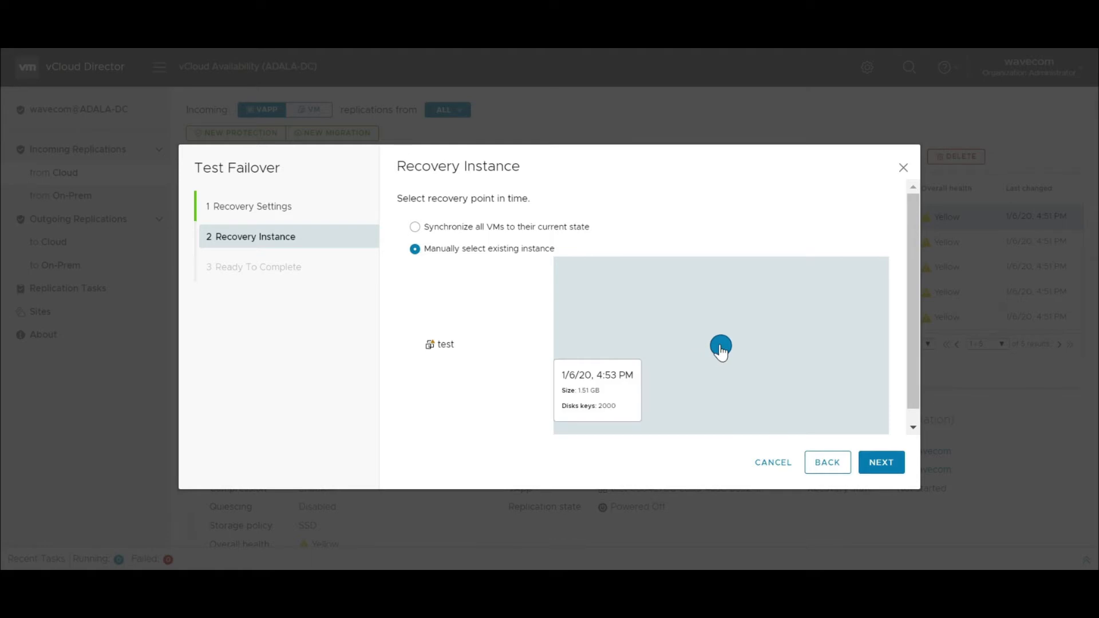
pyautogui.click(721, 346)
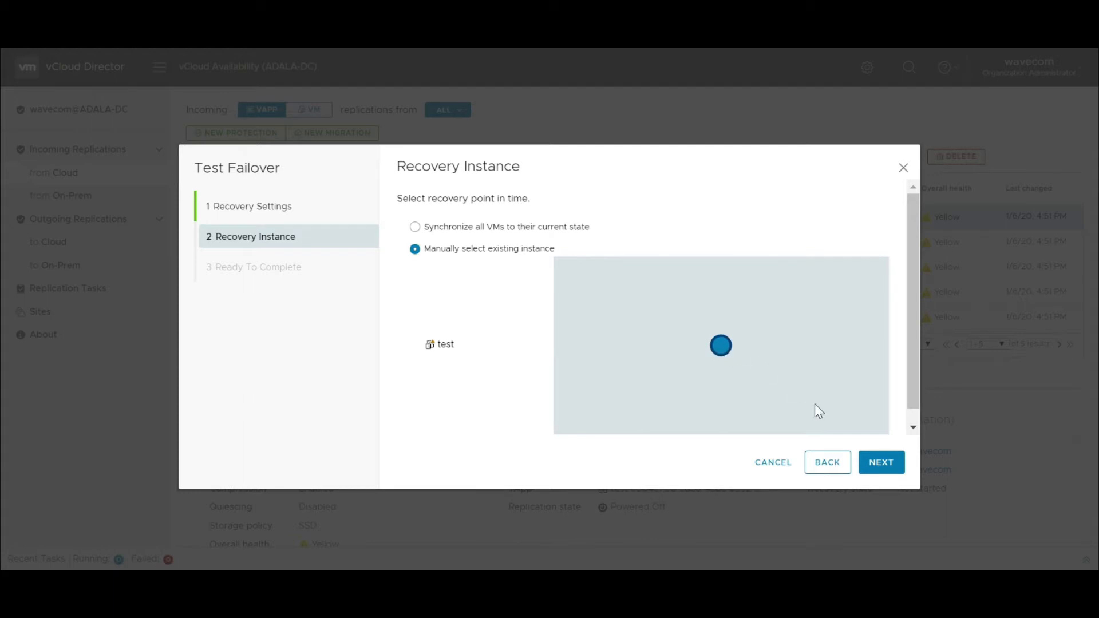
pyautogui.click(873, 466)
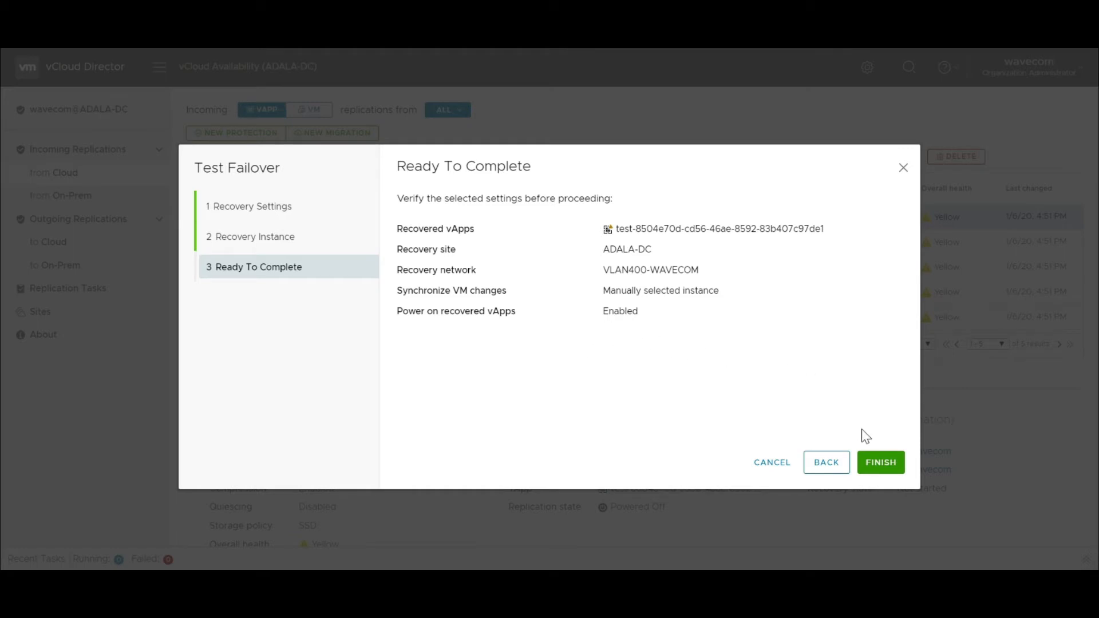
pyautogui.click(874, 462)
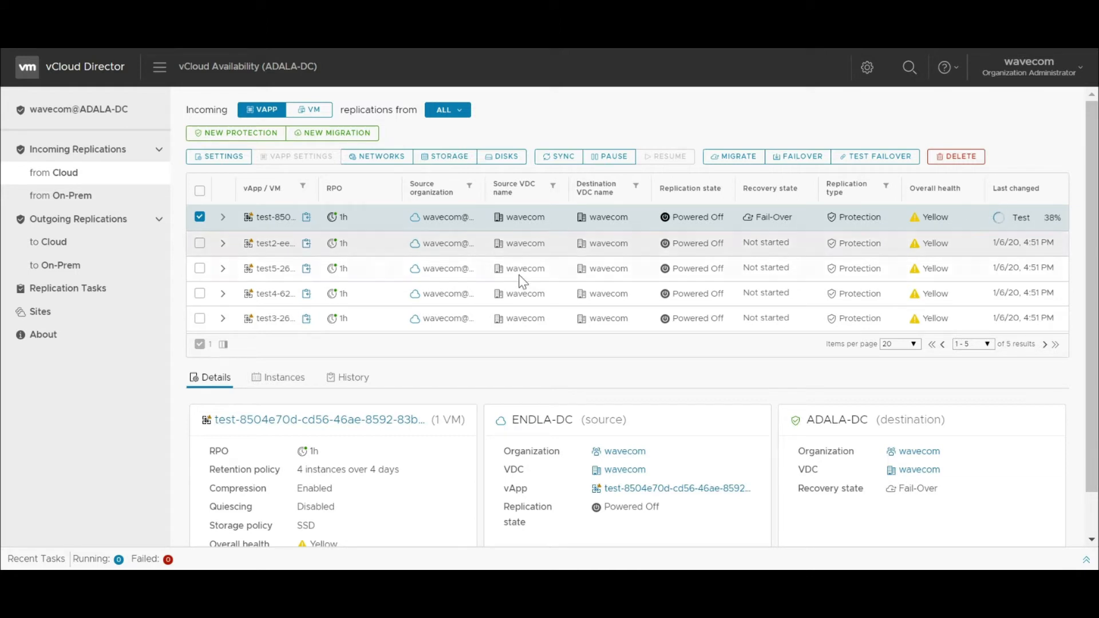
# Check the test failover's replication tasks and open the recovered test VM's console in the cloud2.wavecom.ee datacenter.
pyautogui.click(99, 297)
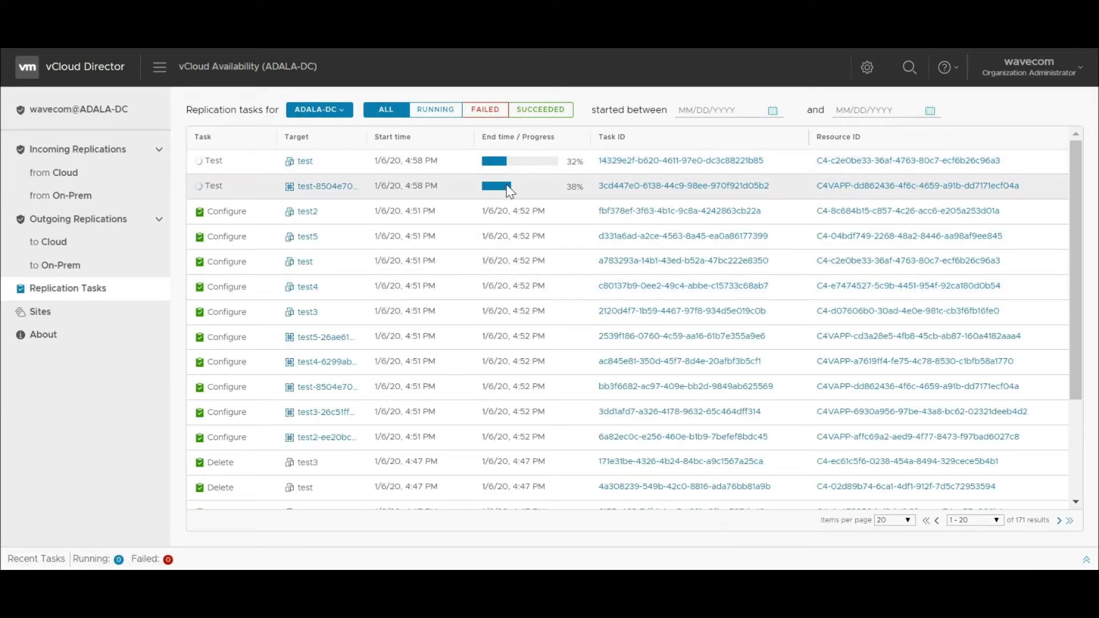
pyautogui.click(92, 174)
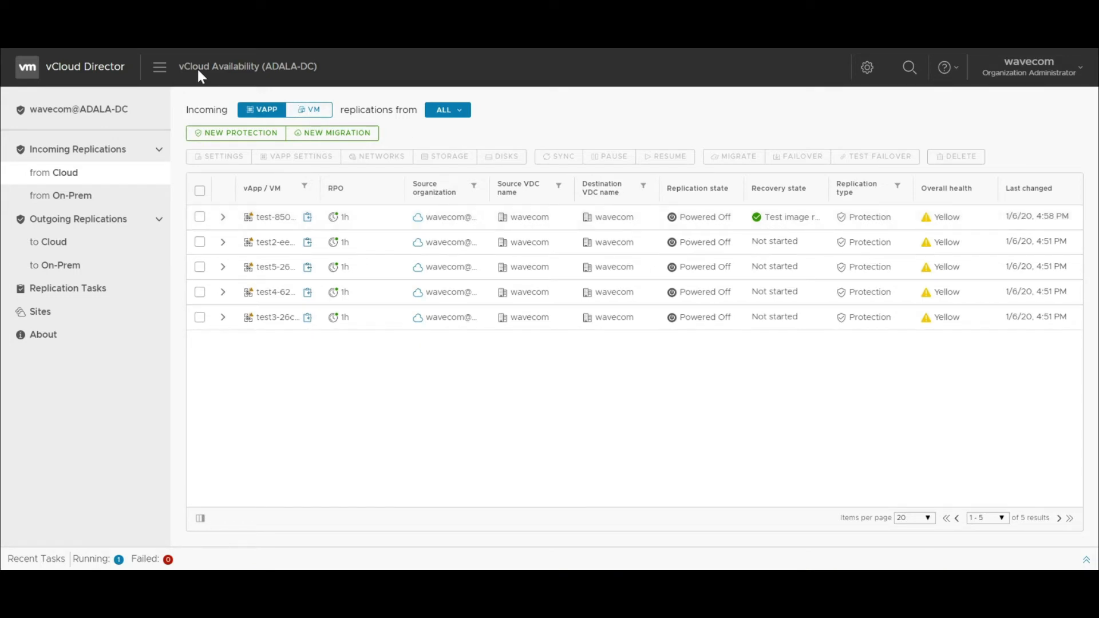
pyautogui.click(159, 67)
pyautogui.click(178, 101)
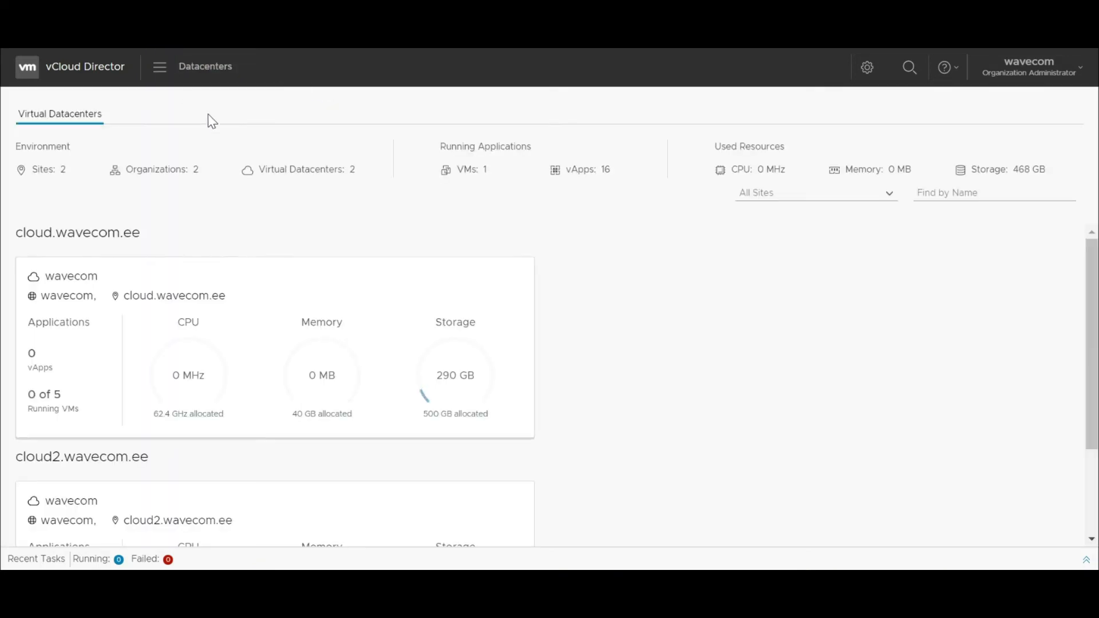
pyautogui.scroll(-2, 221, 286)
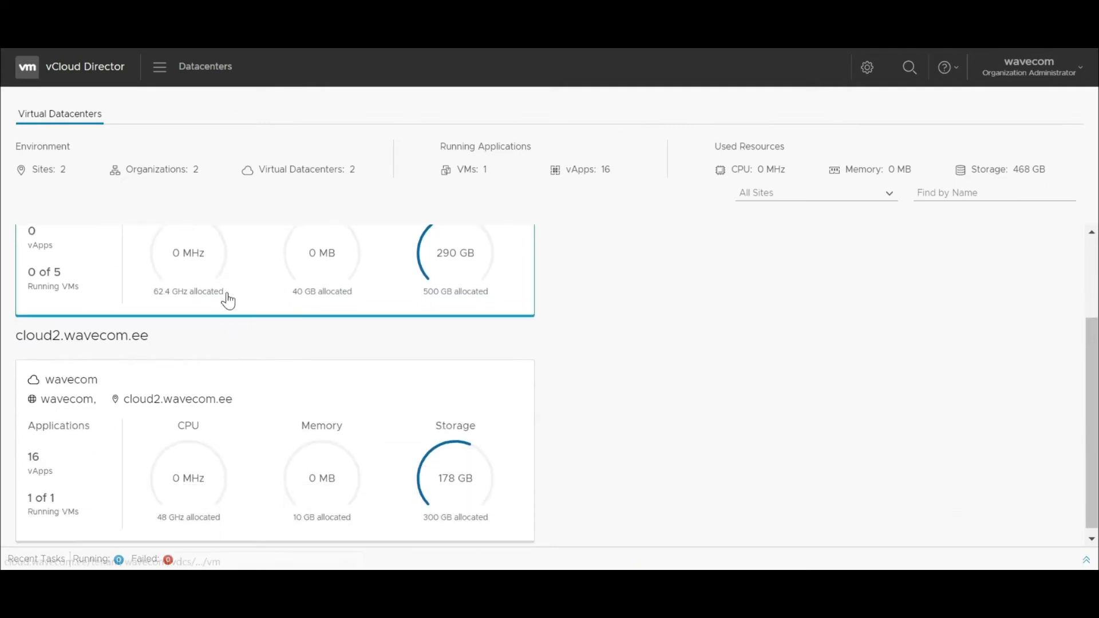
pyautogui.click(267, 398)
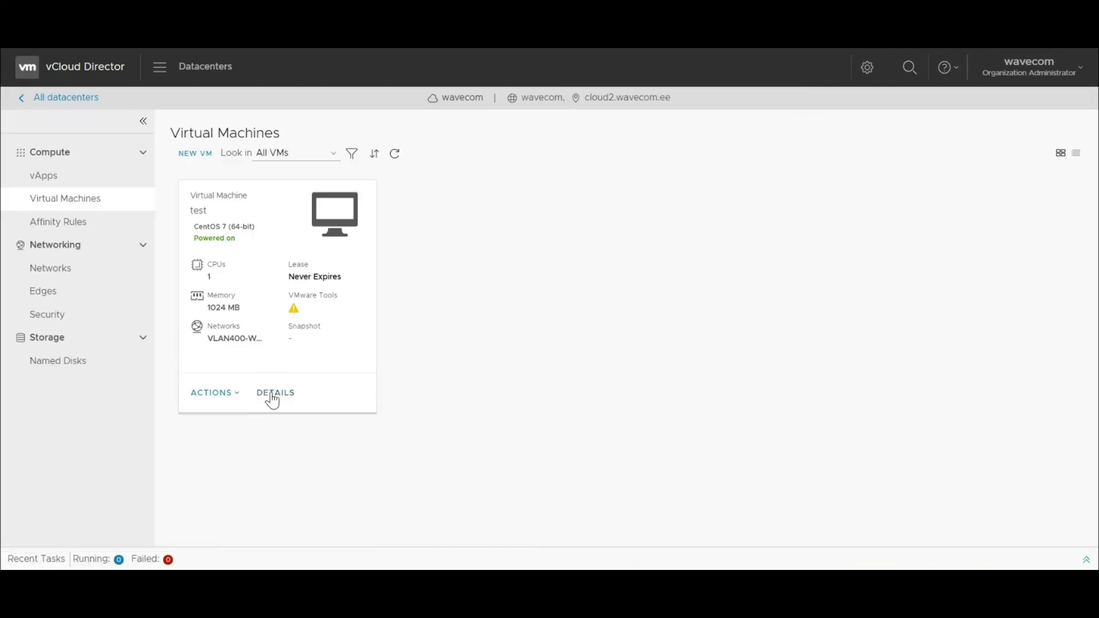
pyautogui.click(337, 216)
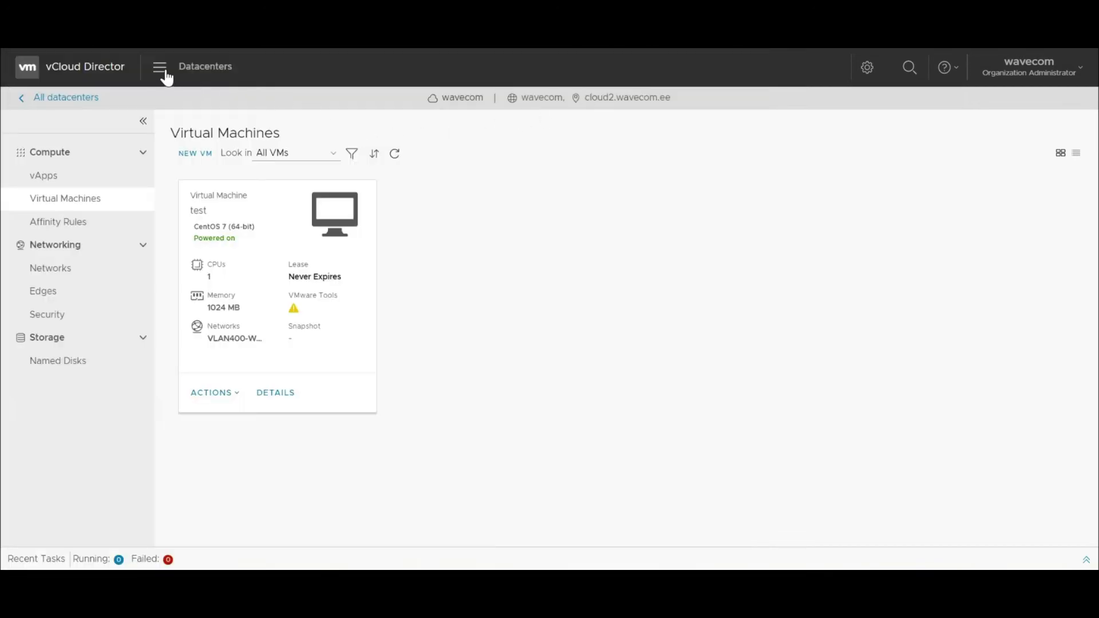
# Return to the incoming cloud replications in vCloud Availability and clean up the test failover of vApp test-8504e70d.
pyautogui.click(164, 71)
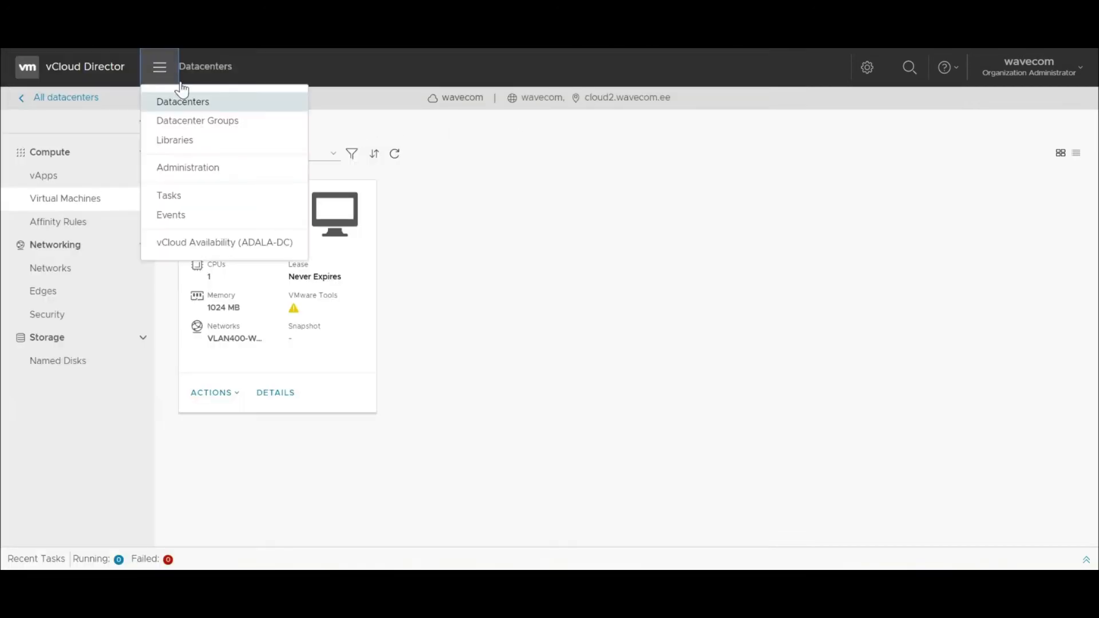
pyautogui.click(208, 242)
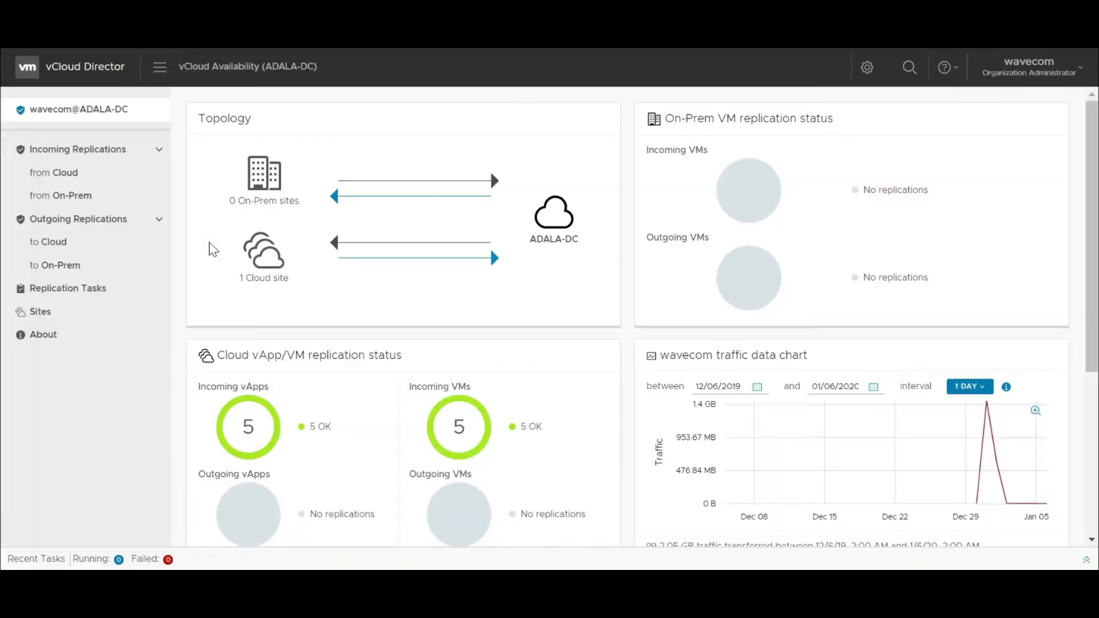
pyautogui.click(76, 175)
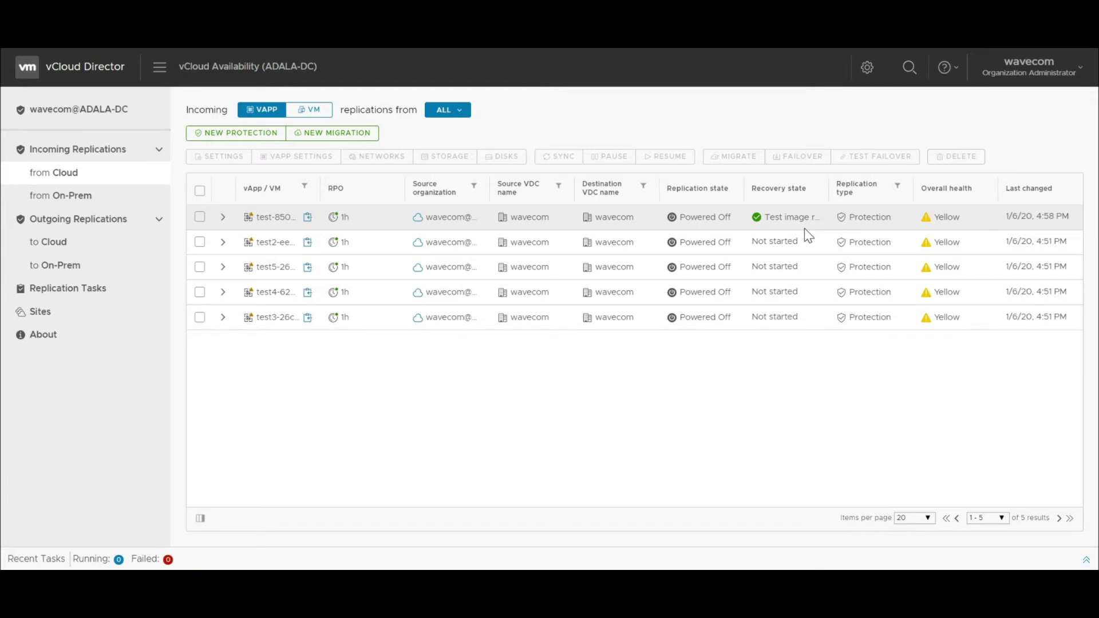
pyautogui.click(199, 217)
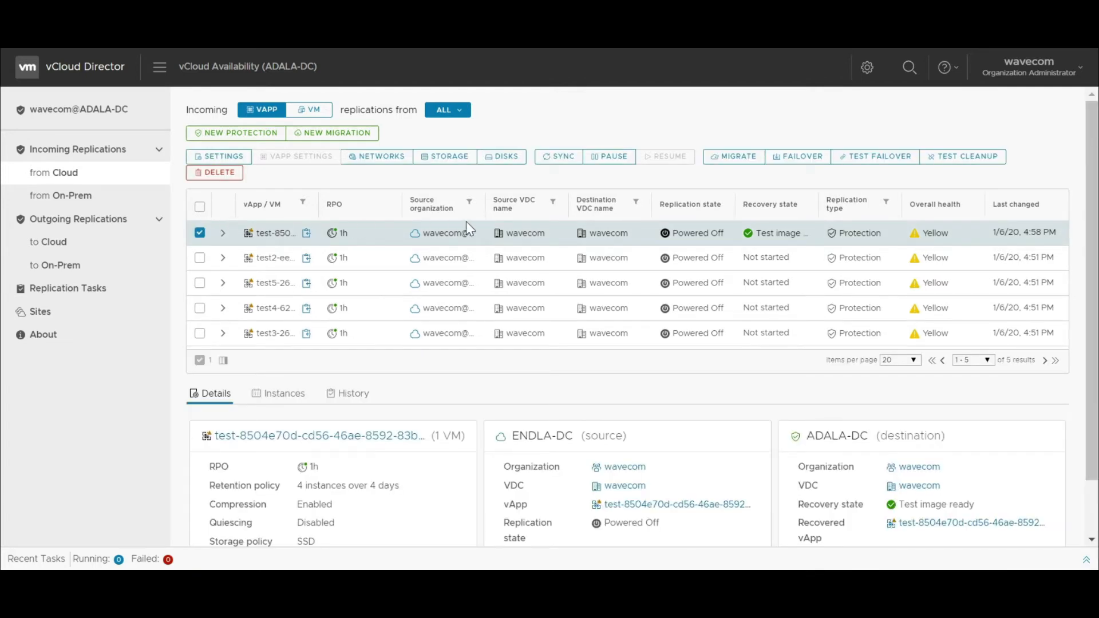
pyautogui.click(962, 157)
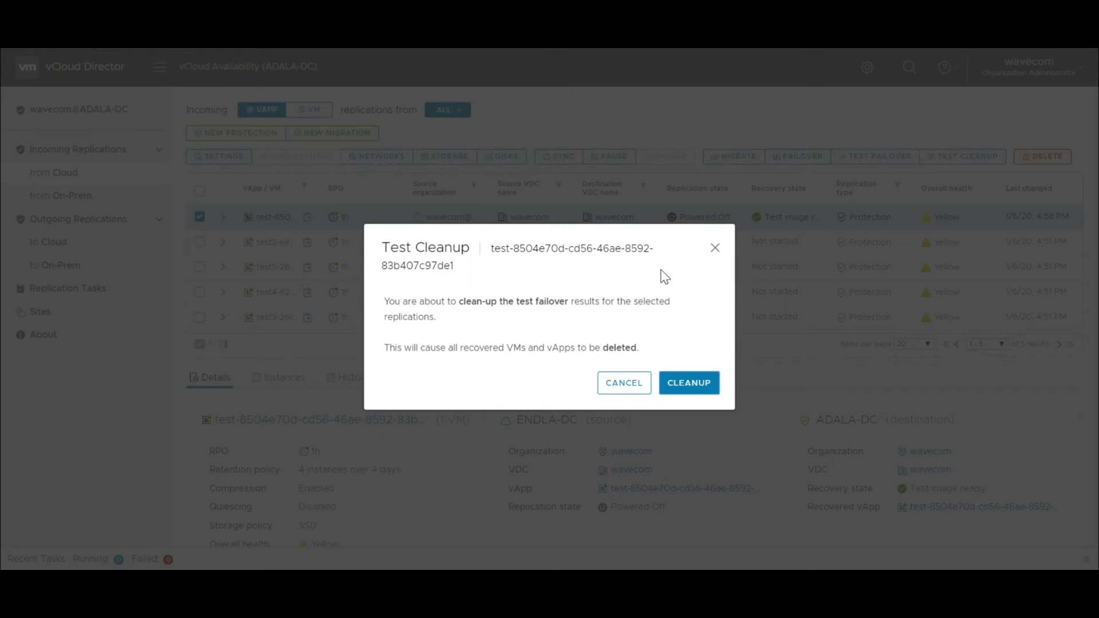
pyautogui.click(679, 385)
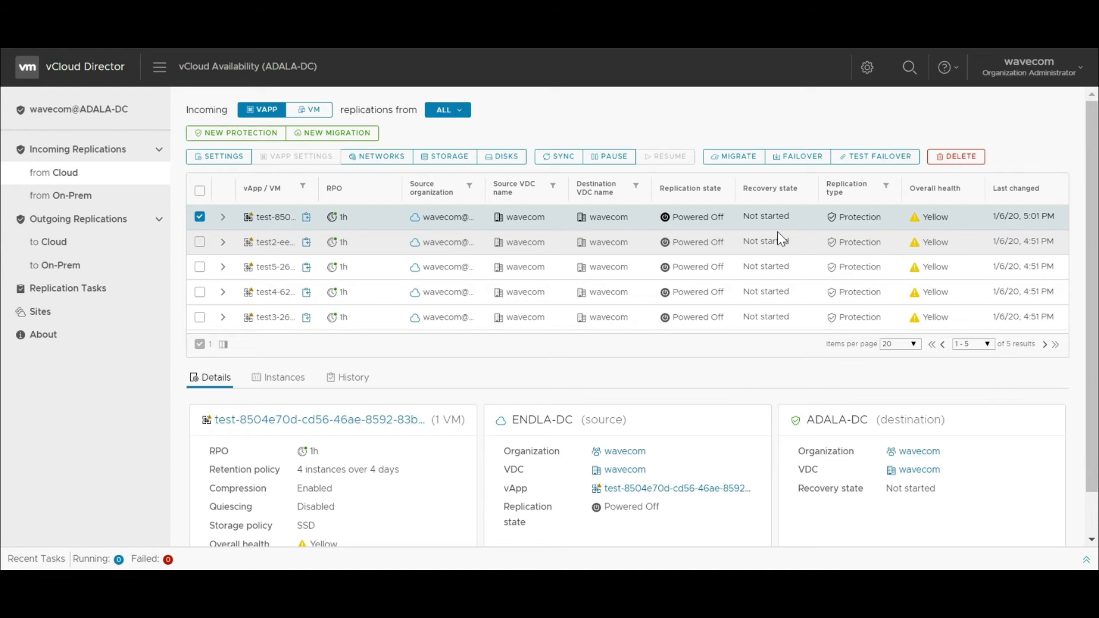
# Start a failover of all five incoming vApp replications, connecting all VMs to network VLAN400-WAVECOM.
pyautogui.click(200, 192)
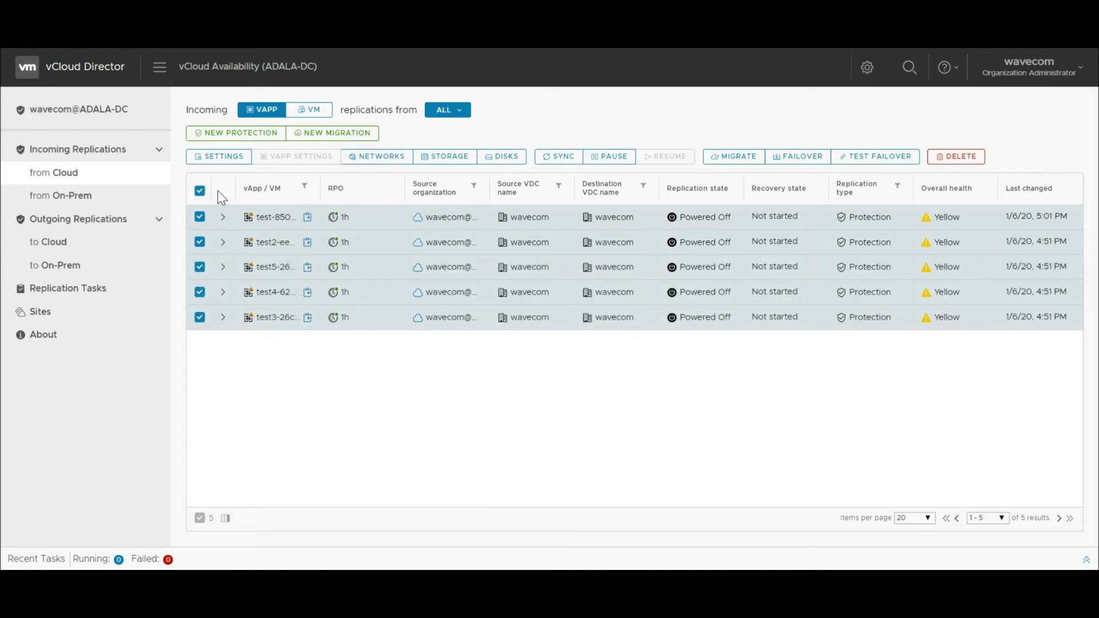
pyautogui.click(798, 163)
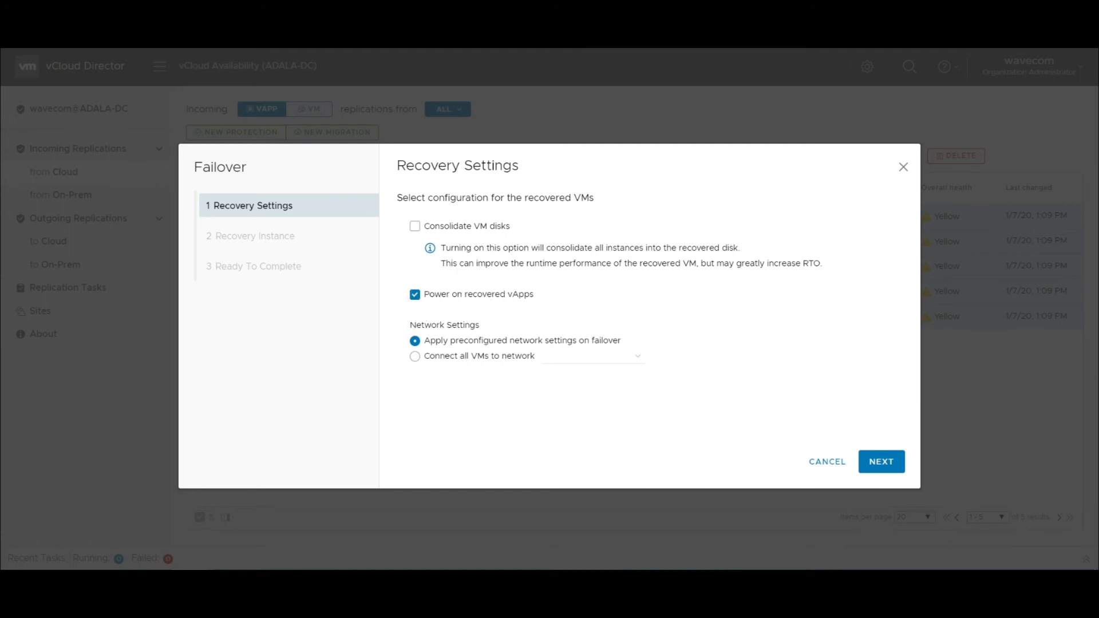
pyautogui.click(414, 359)
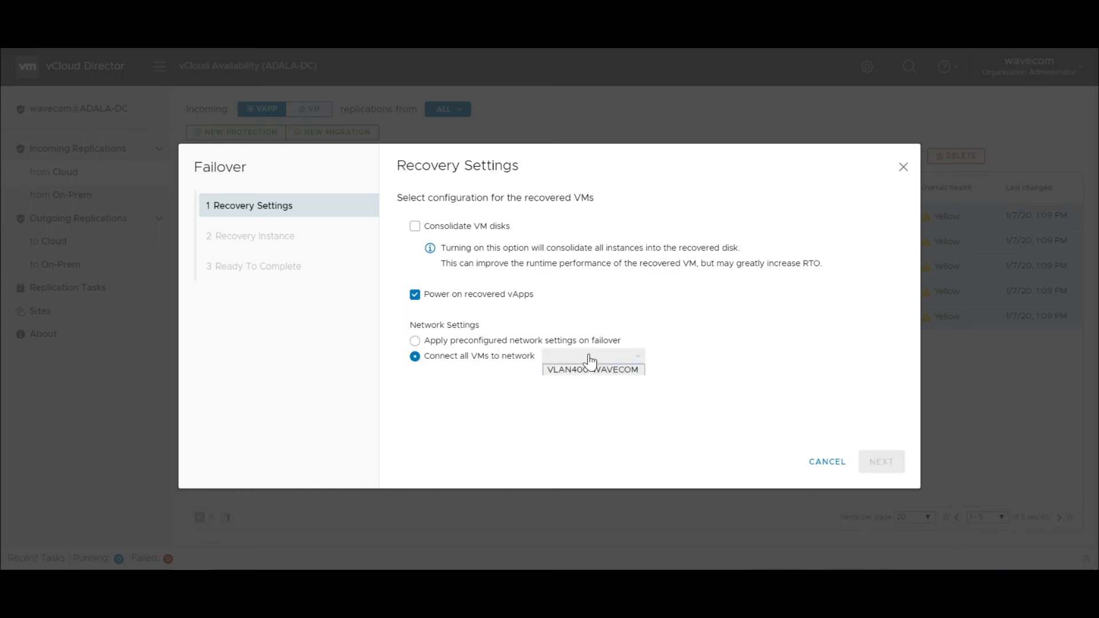
pyautogui.click(593, 369)
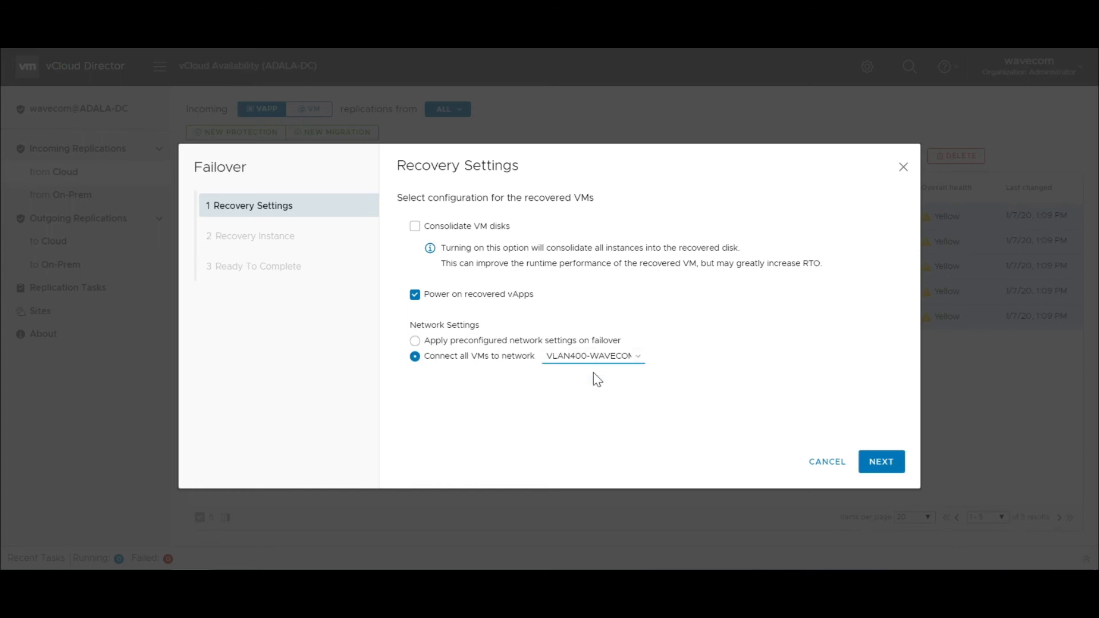
pyautogui.click(881, 463)
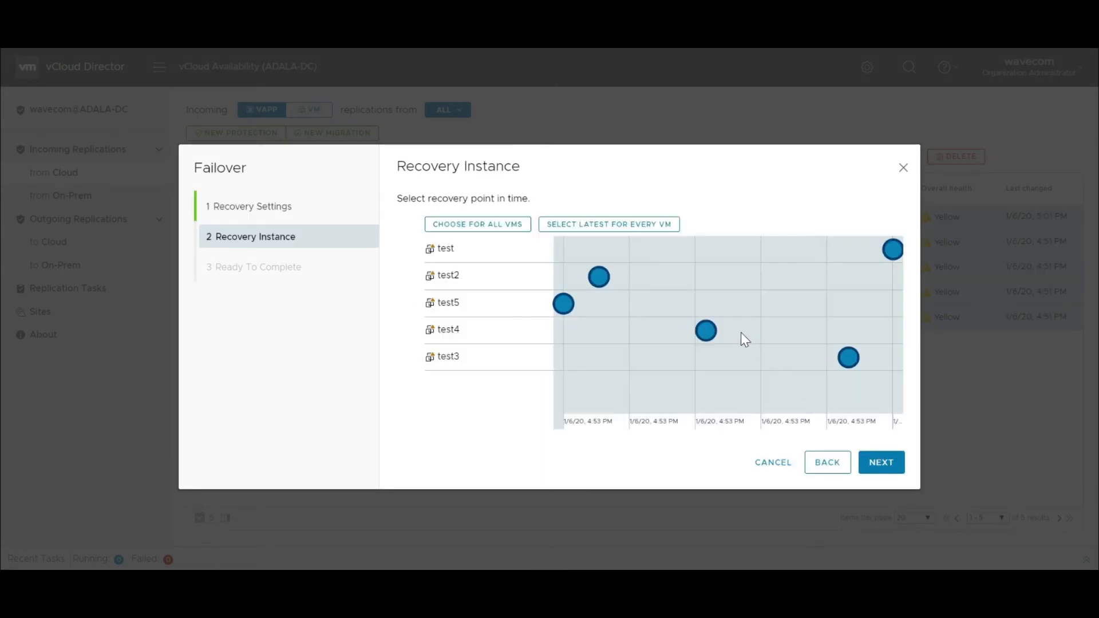
# Use the latest recovery instance for every VM and run the failover.
pyautogui.click(575, 229)
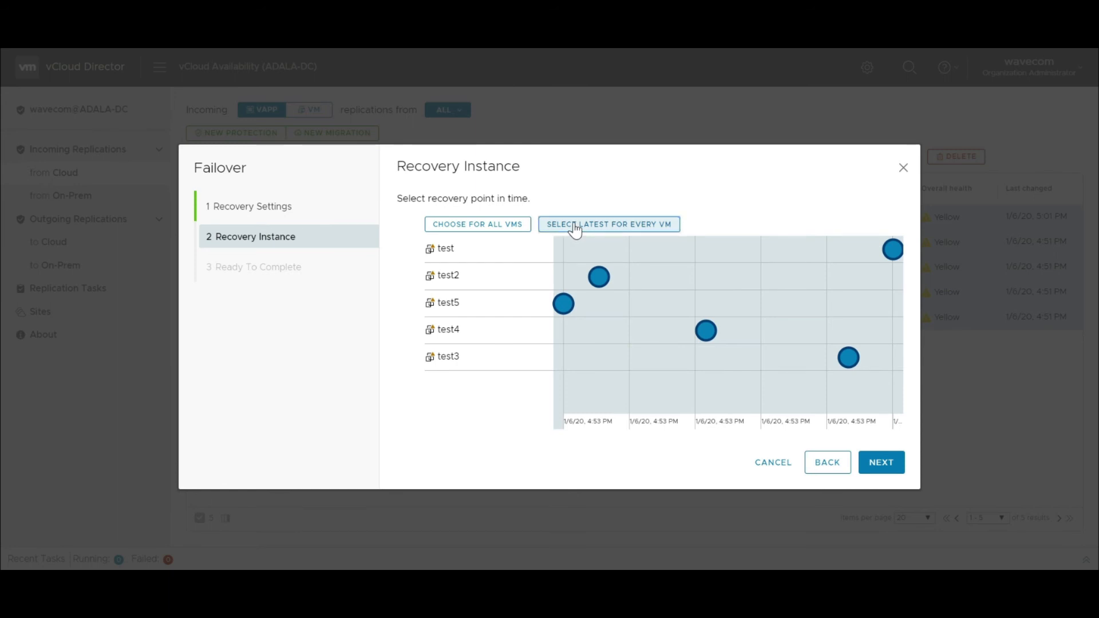
pyautogui.click(876, 471)
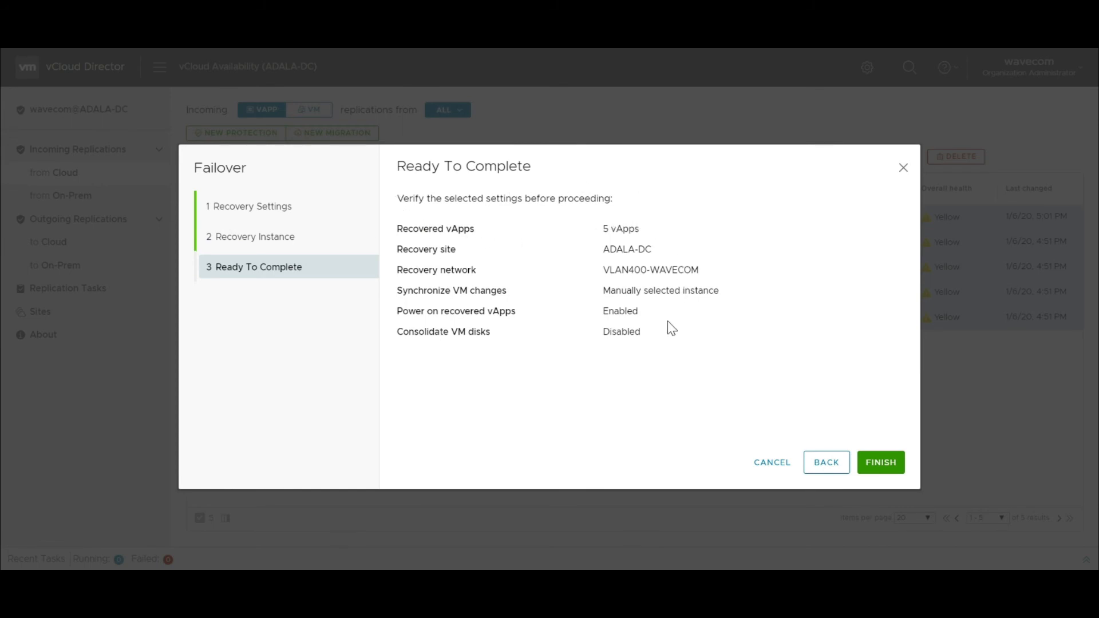
pyautogui.click(875, 467)
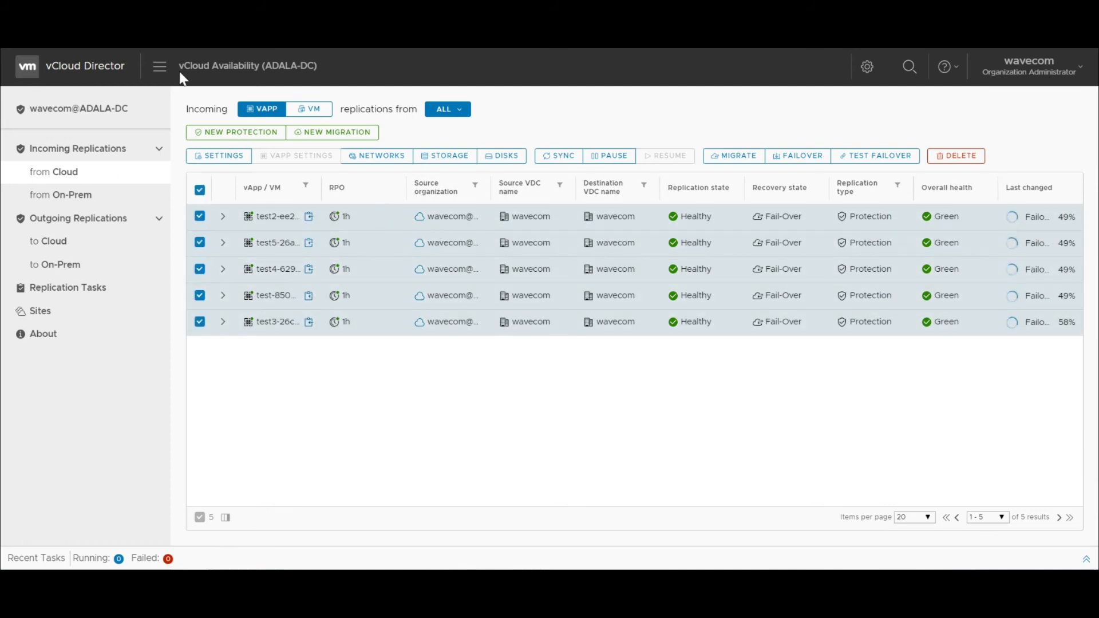
# Open the consoles of the recovered test5, test2 and test VMs in the cloud2.wavecom.ee datacenter.
pyautogui.click(160, 72)
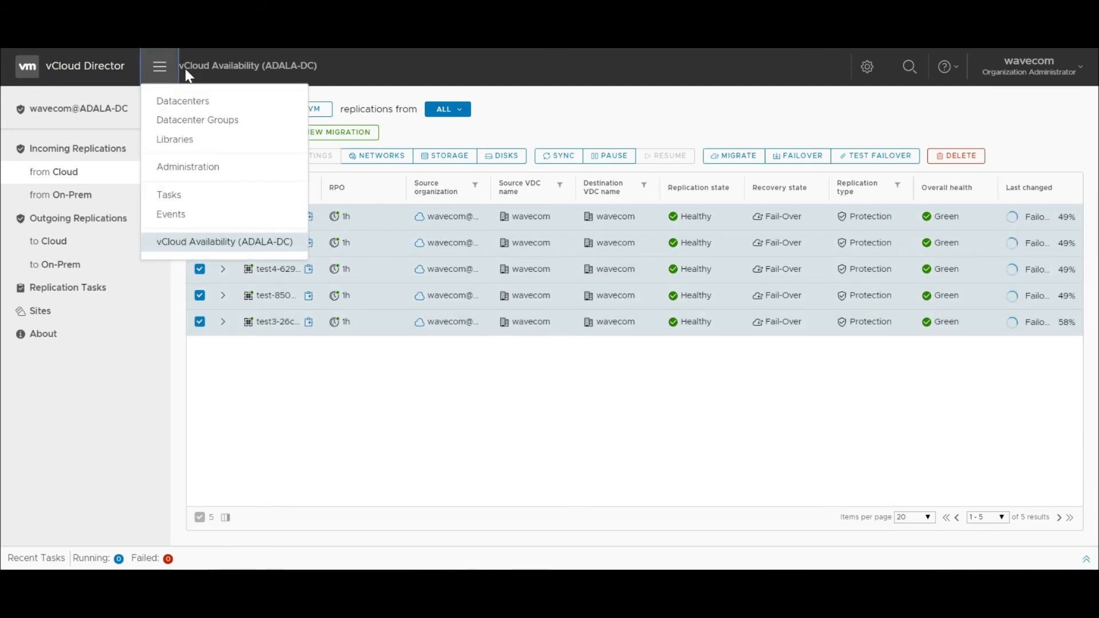
pyautogui.click(225, 106)
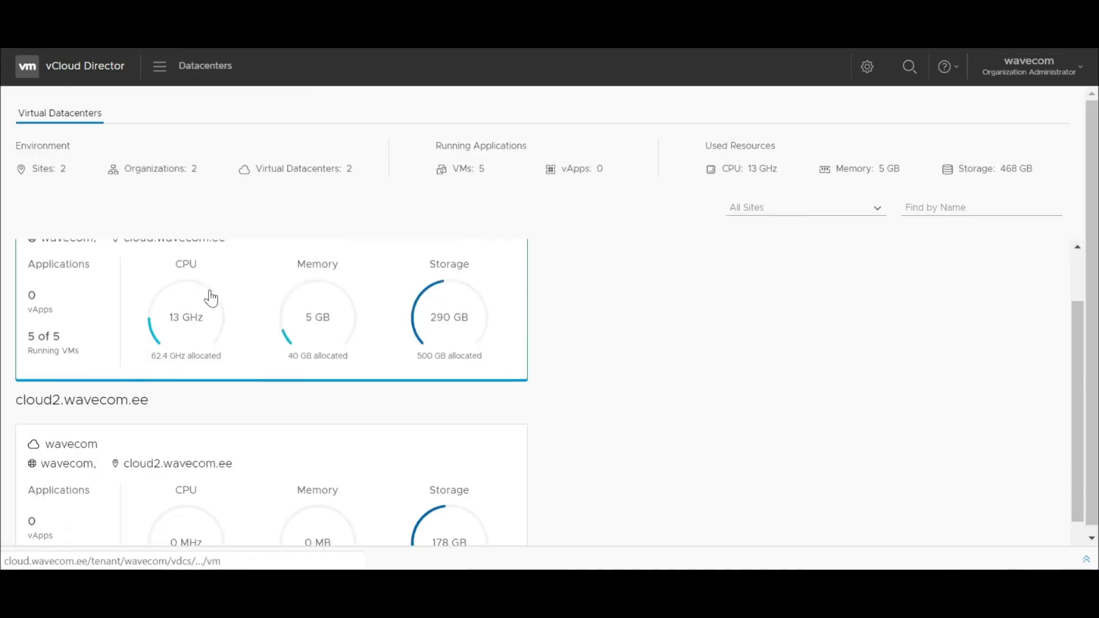
pyautogui.scroll(-1, 308, 407)
pyautogui.click(277, 417)
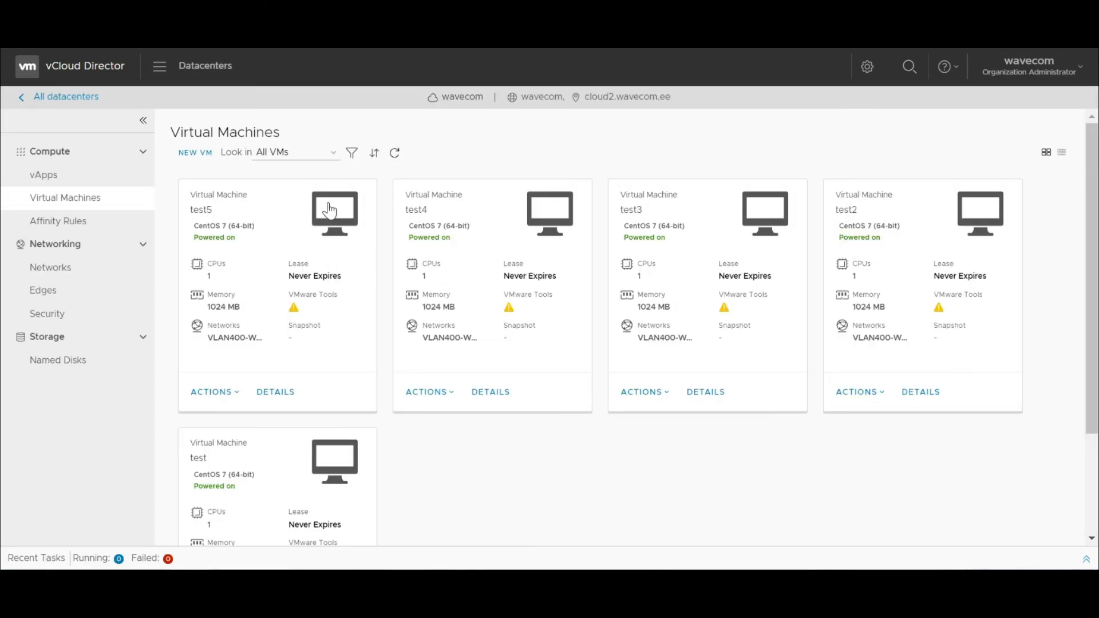
pyautogui.click(329, 211)
pyautogui.click(967, 219)
pyautogui.click(358, 454)
# Return to the incoming cloud replications in vCloud Availability and select all five failed-over vApps.
pyautogui.click(161, 68)
pyautogui.click(215, 242)
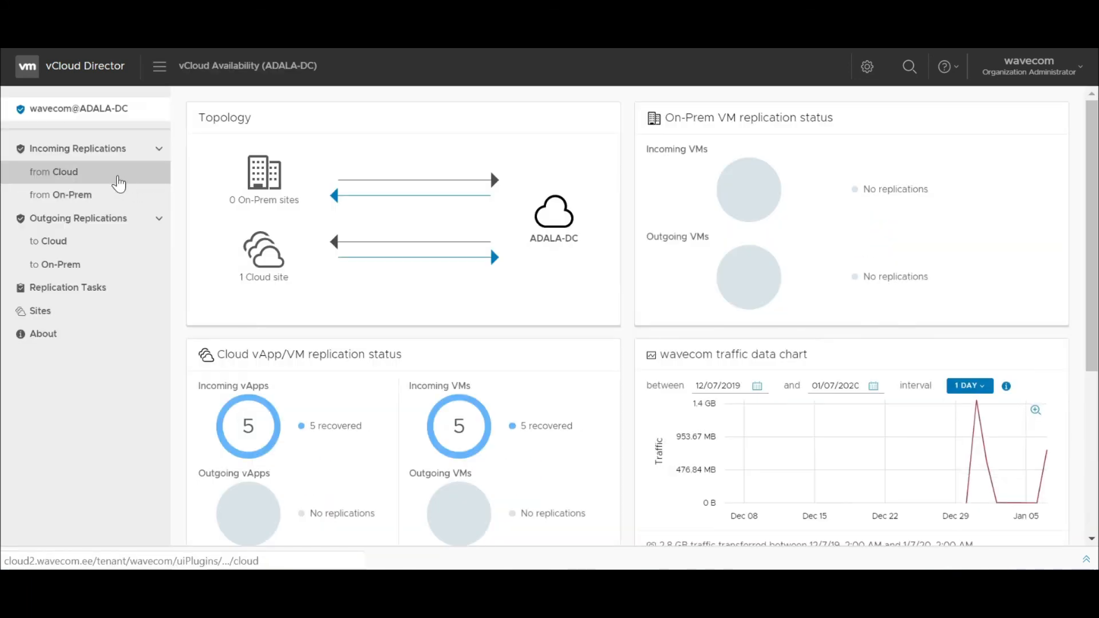
pyautogui.click(118, 183)
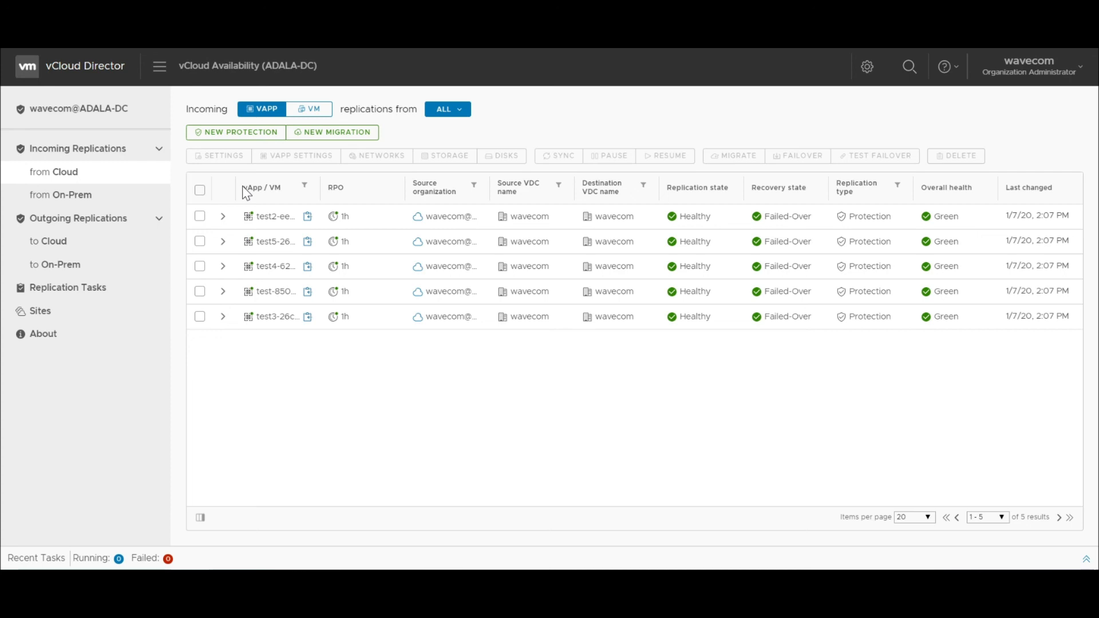
pyautogui.click(200, 191)
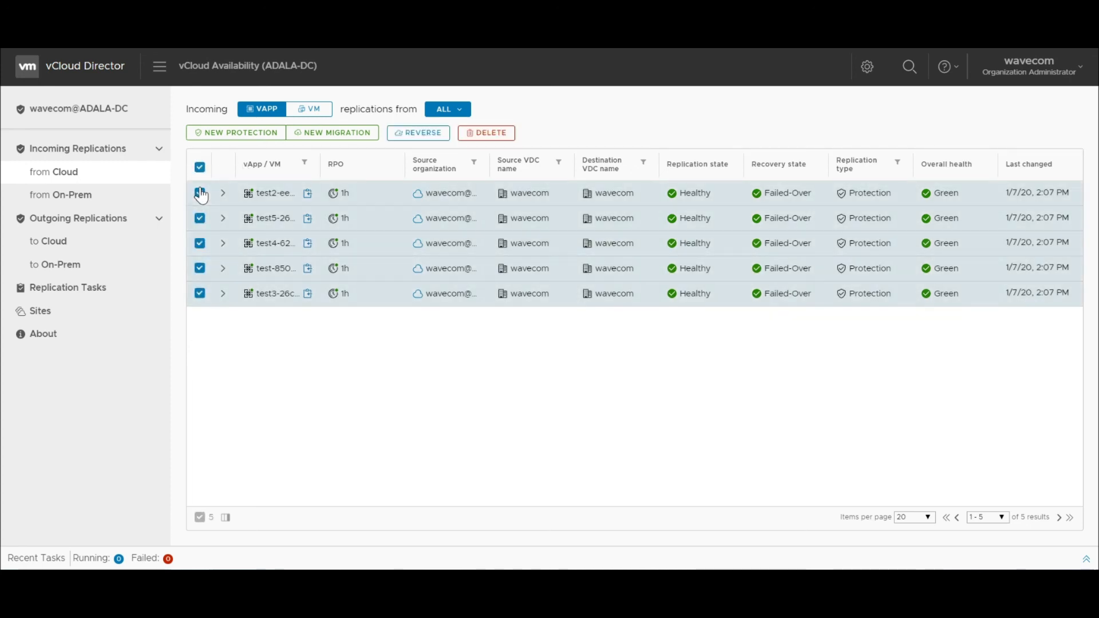